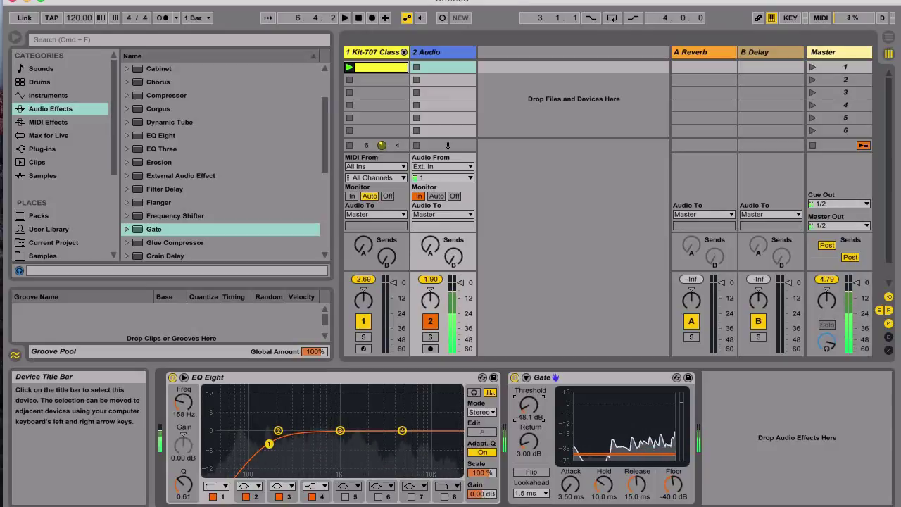
- Show the Kit-707 Classic drum rack and its Kick 707 instrument in the device area
left_click(369, 55)
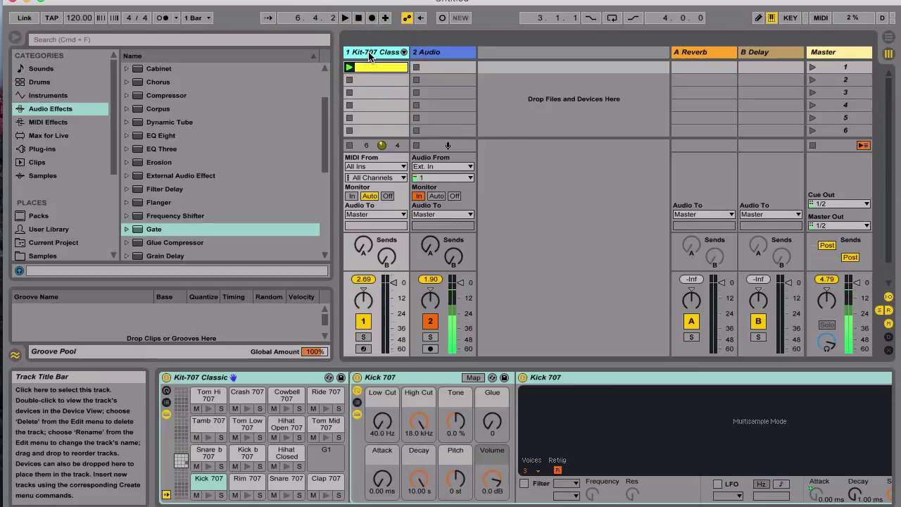
- Launch the Kit-707 Classic clip and unfold its drum chains, then reselect the kit track
left_click(349, 66)
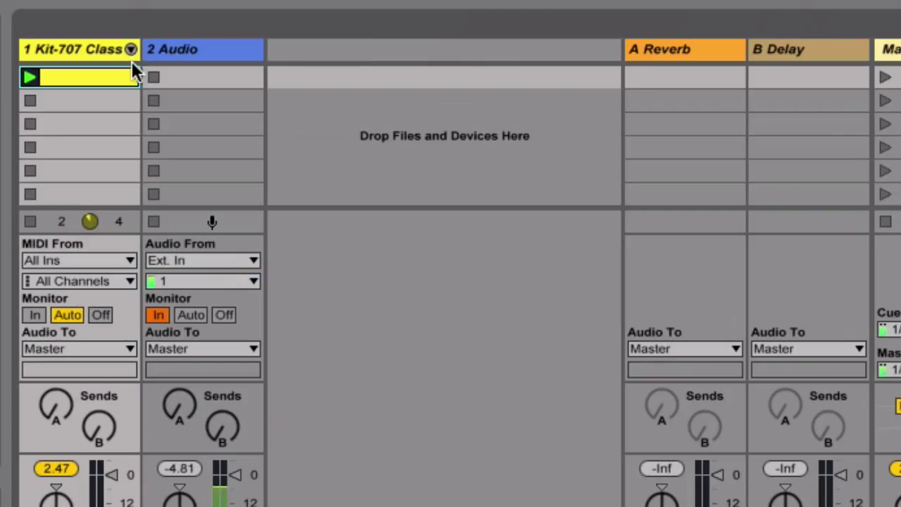
left_click(130, 51)
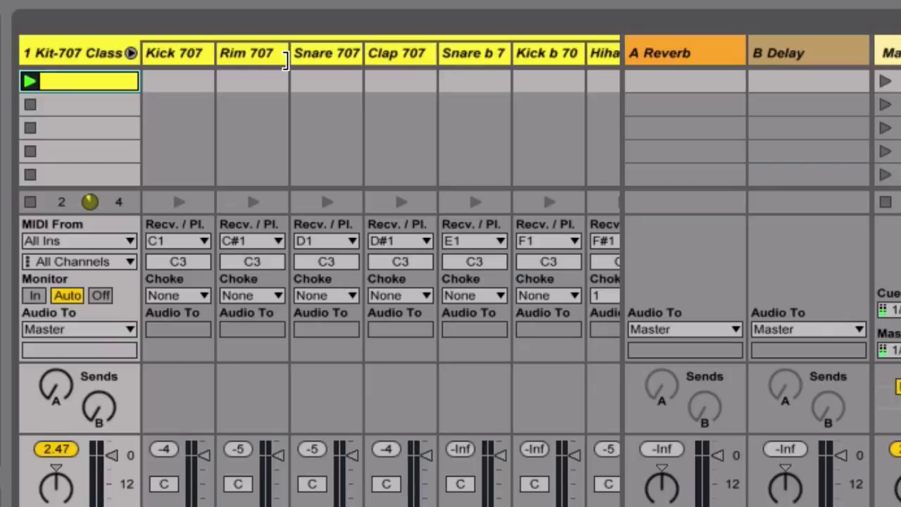
left_click(87, 46)
- Toggle the Kit-707 drum chains open and closed, stop playback, and fold them away
left_click(130, 53)
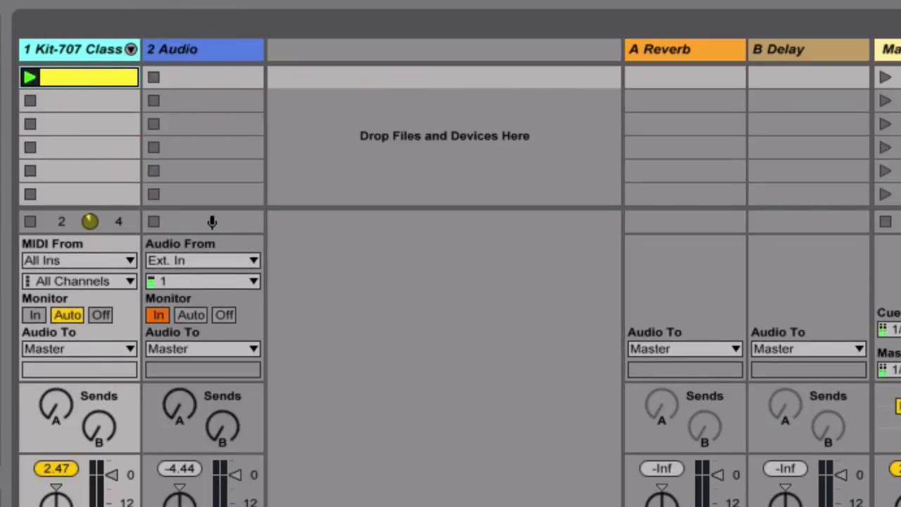
left_click(131, 48)
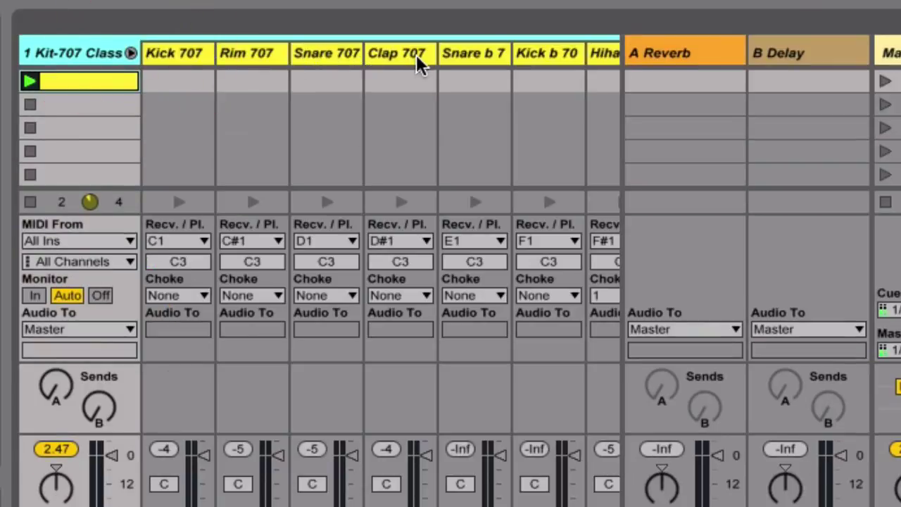
left_click(85, 52)
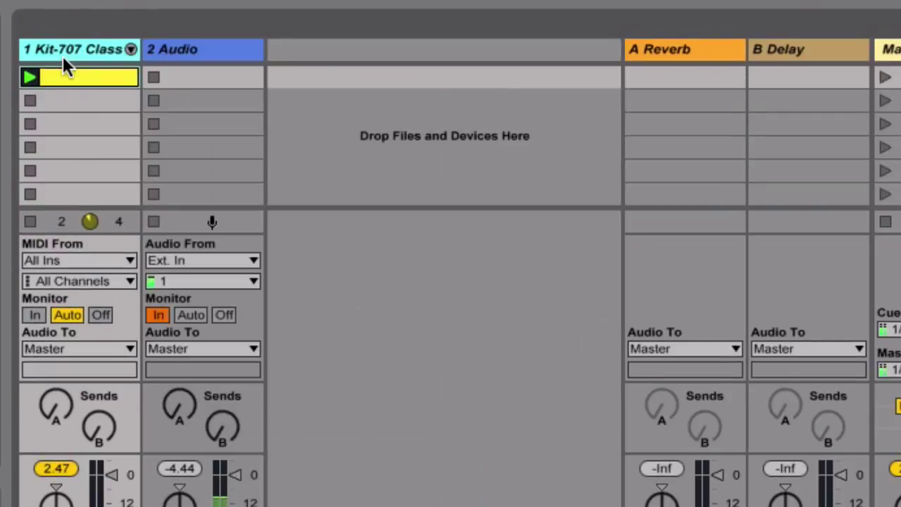
left_click(131, 50)
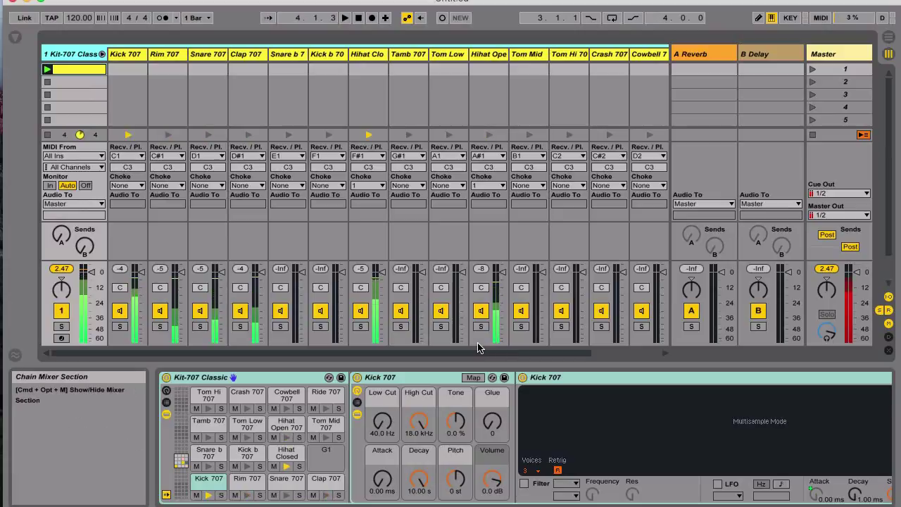
key("space")
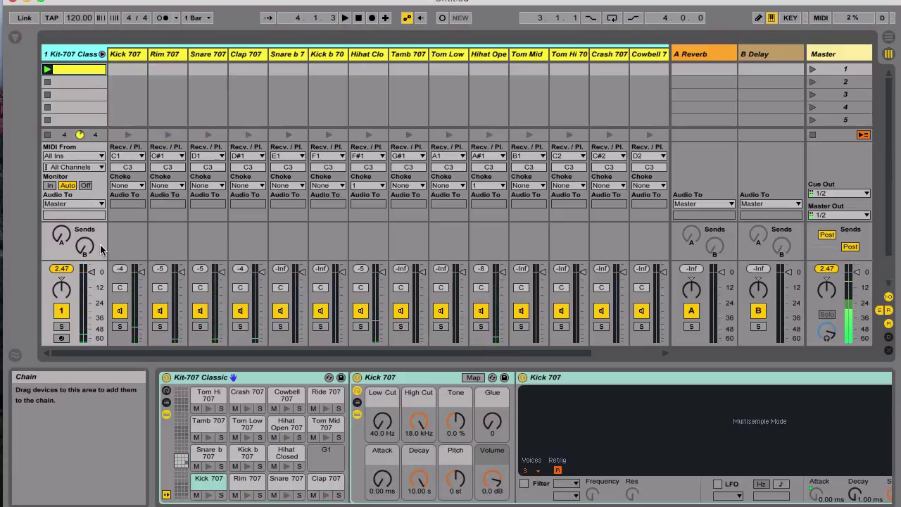
left_click(101, 54)
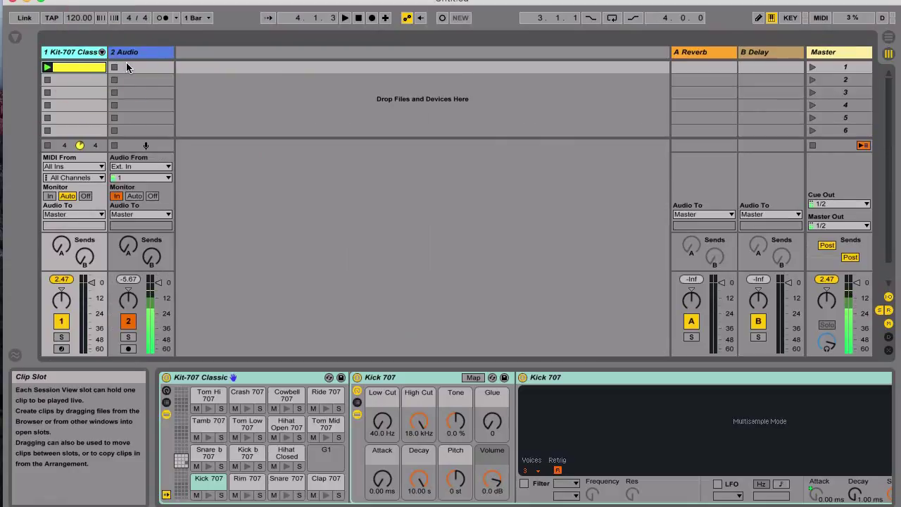
- Insert new audio tracks after Kit-707 Classic using Cmd+T
left_click(91, 58)
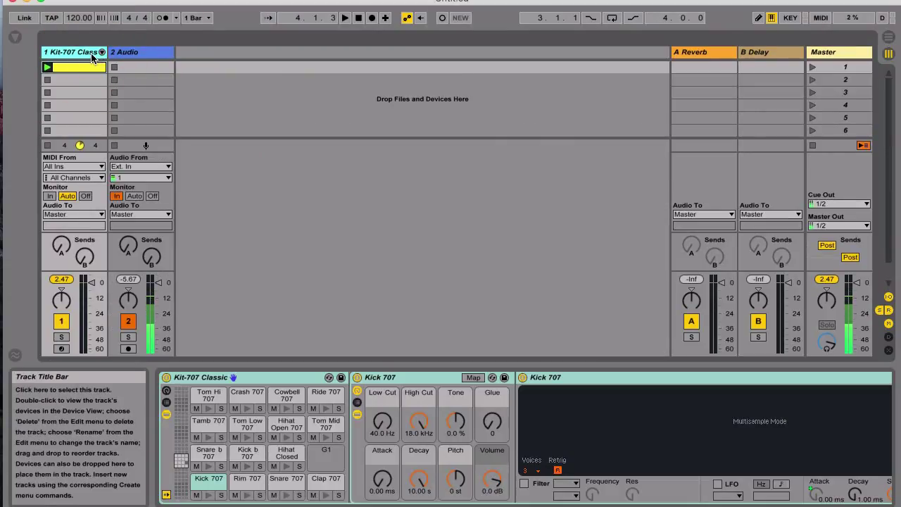
key("super+t")
key("super+t")
key("super+t")
key("super+t")
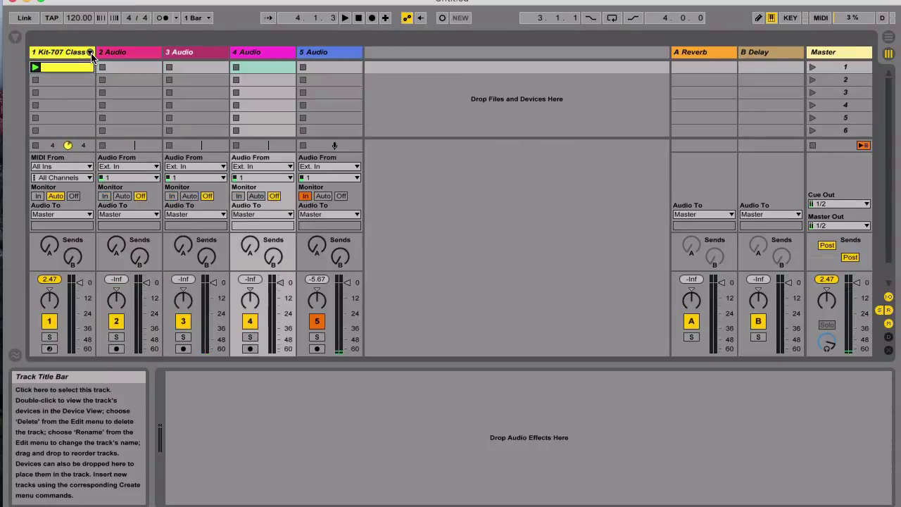
key("super+t")
key("super+t")
key("super+t")
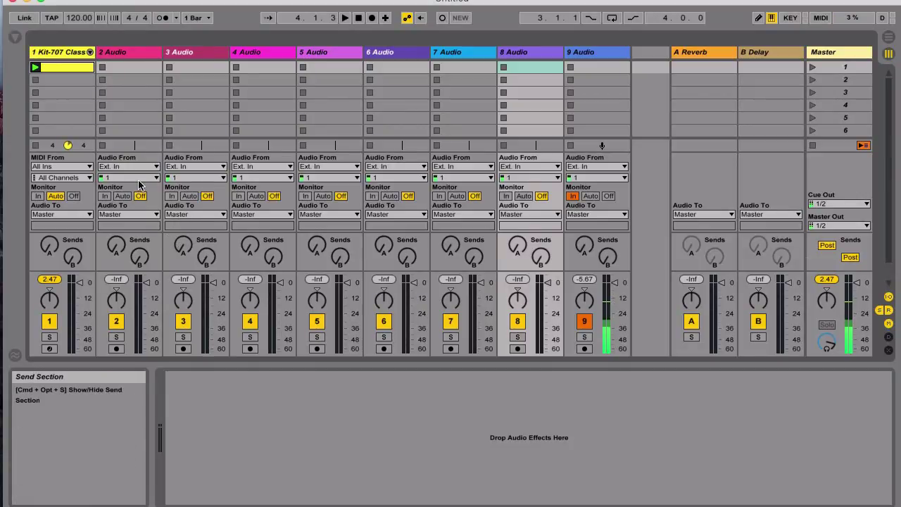
- Route track 2's input from 1-Kit-707 Classic at Kick 707 | Pre FX and widen its column
left_click(116, 54)
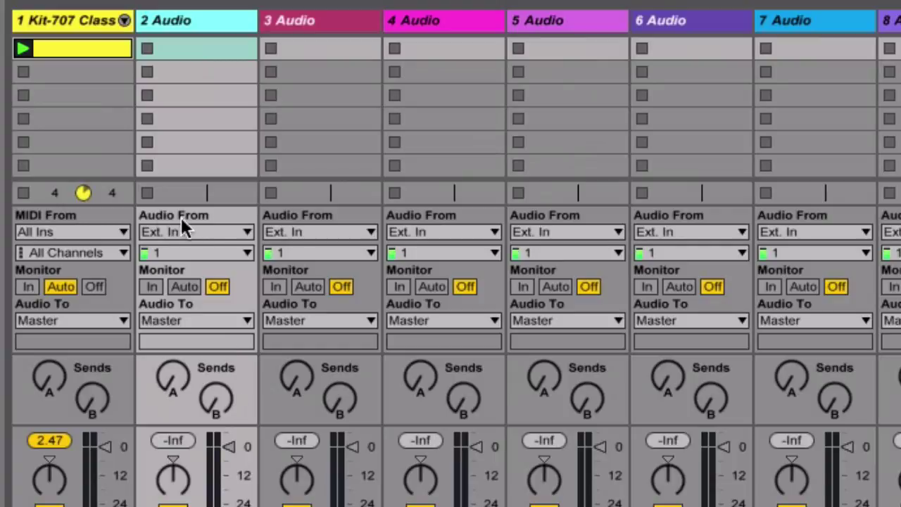
left_click(196, 228)
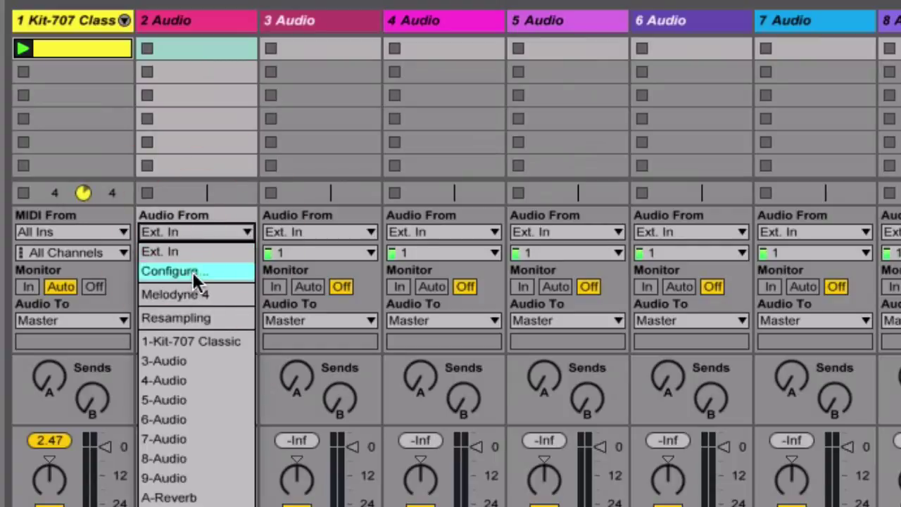
left_click(189, 341)
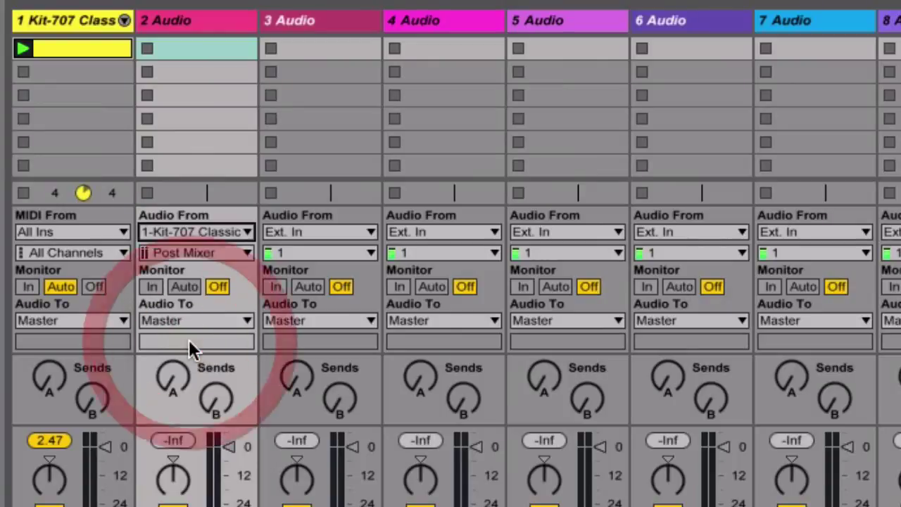
left_click(192, 252)
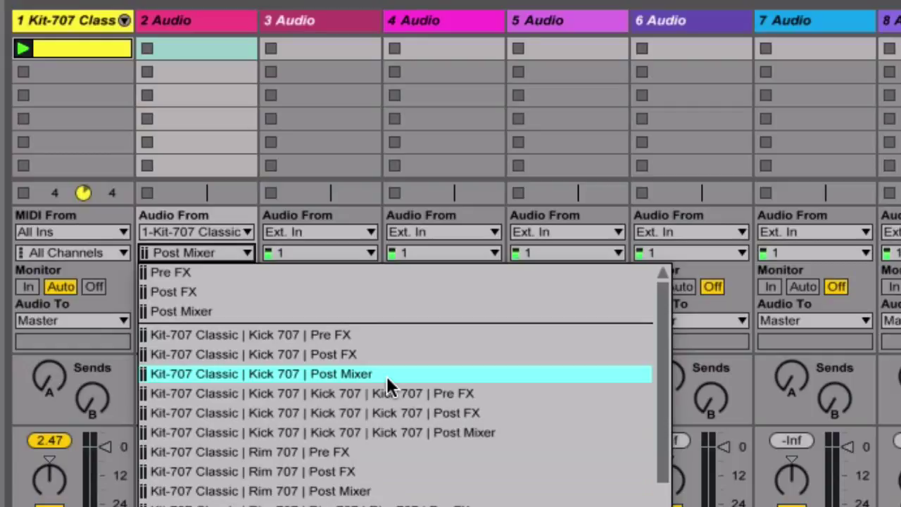
left_click(369, 335)
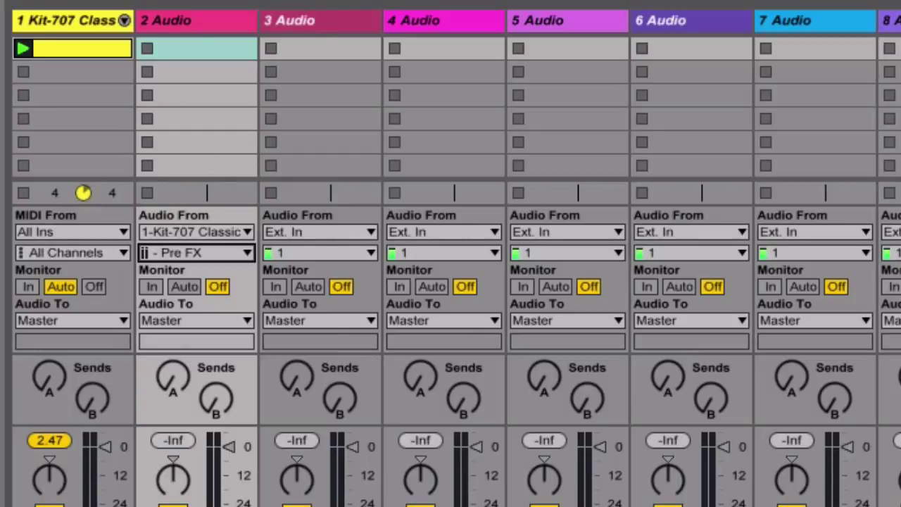
left_click_drag(257, 9, 325, 9)
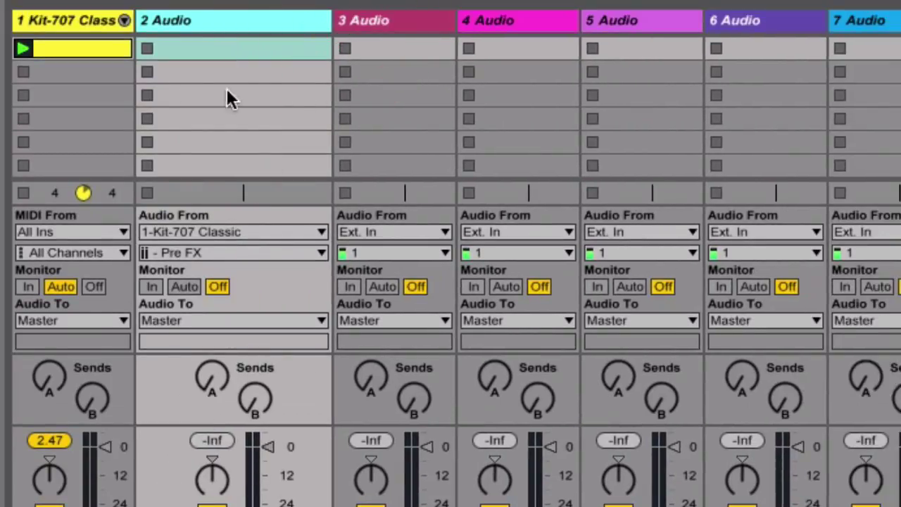
left_click(125, 21)
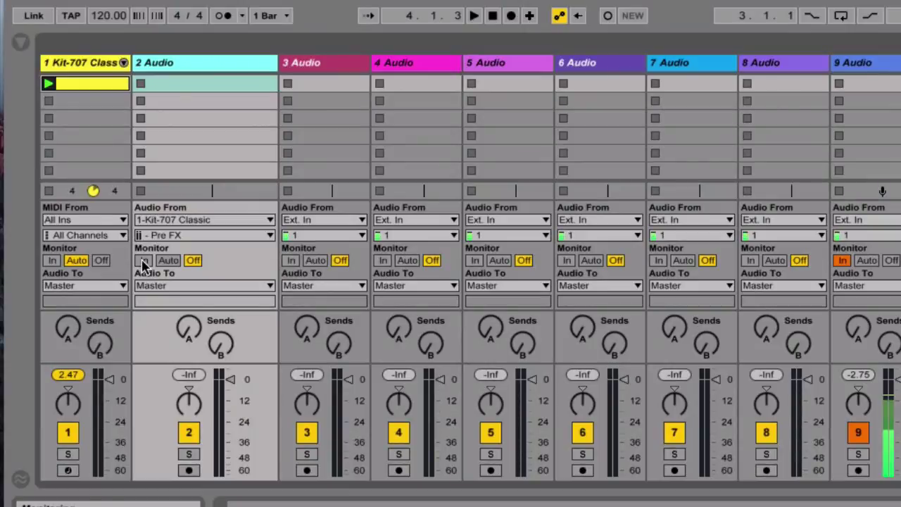
- Deactivate the Kick 707 chain in the rack and play briefly to hear the kick through track 2
left_click(123, 63)
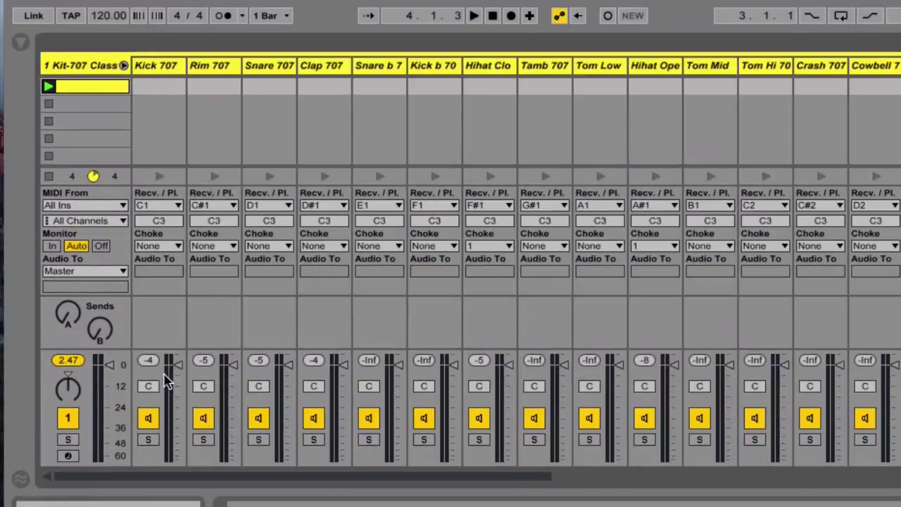
left_click(148, 420)
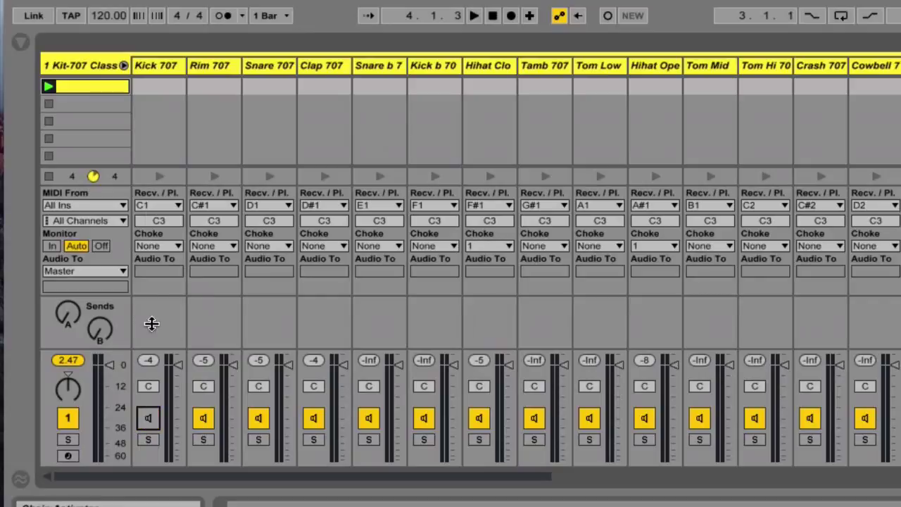
left_click(124, 65)
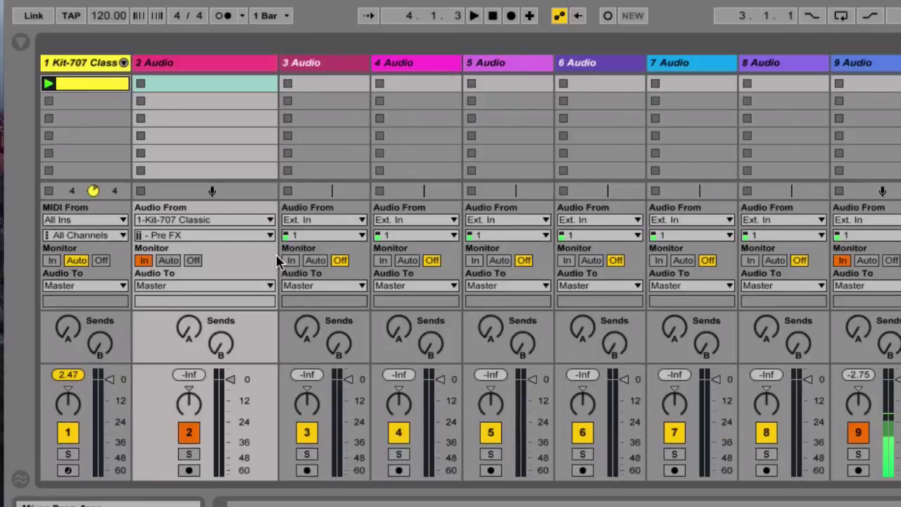
key("space")
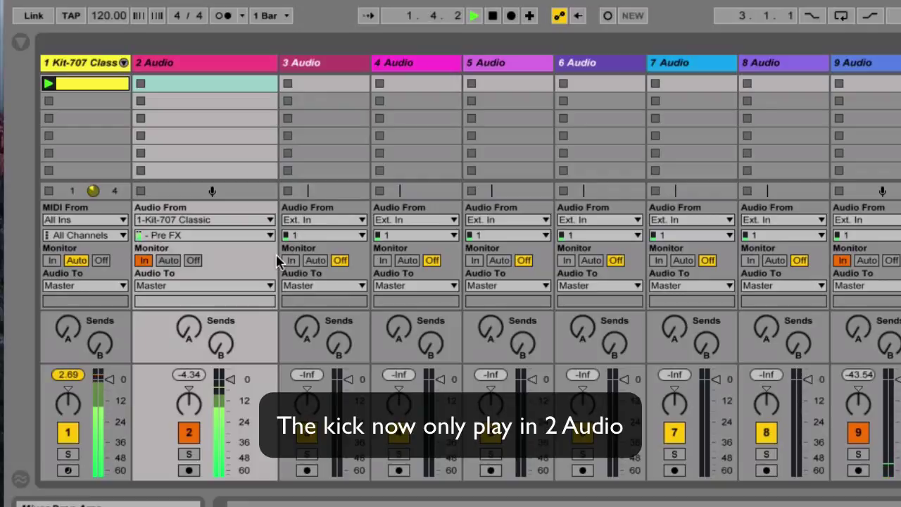
key("space")
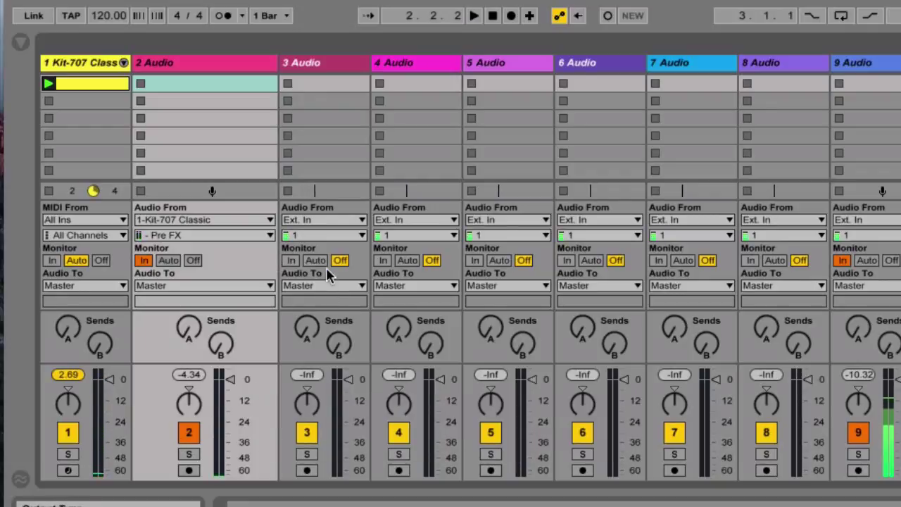
- Feed tracks 3, 4 and 5 from Kit-707 Classic Pre FX chains, track 3 from Rim 707
left_click(328, 218)
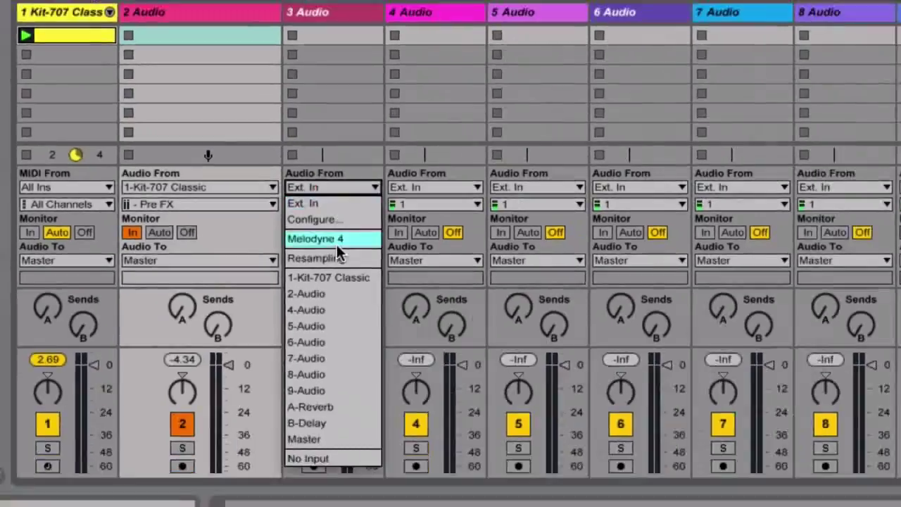
left_click(328, 277)
left_click(332, 203)
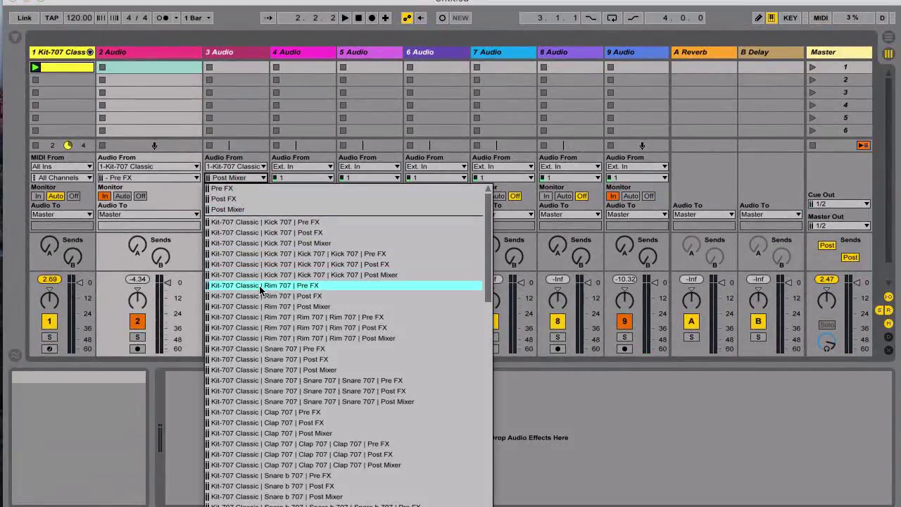
left_click(261, 285)
left_click(303, 166)
left_click(299, 225)
left_click(299, 179)
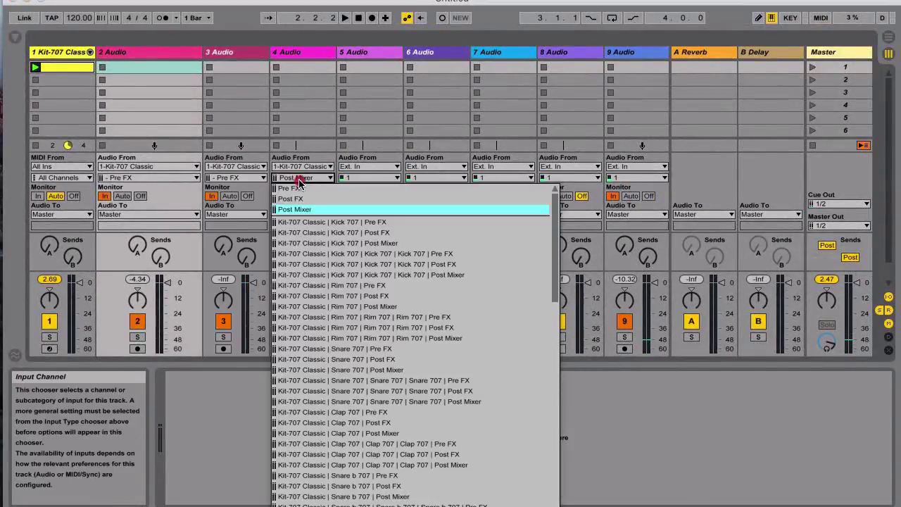
left_click(283, 188)
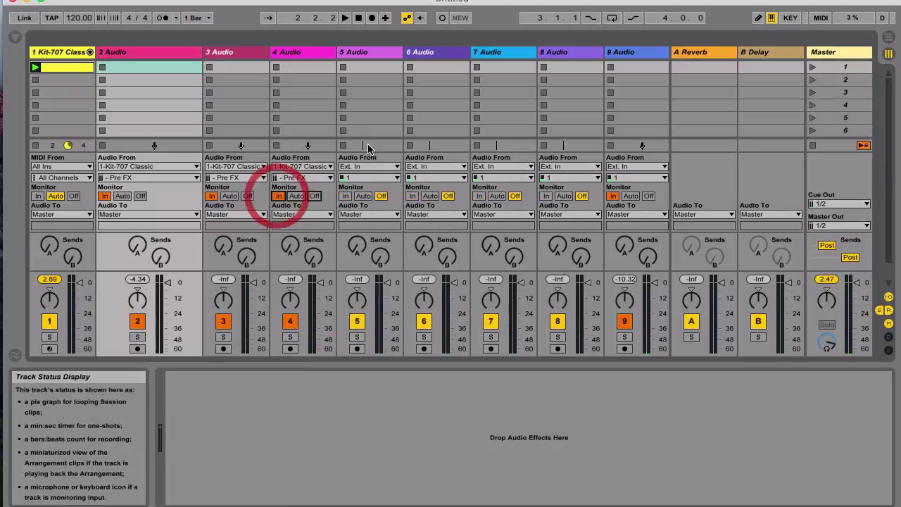
left_click(369, 166)
left_click(365, 226)
left_click(368, 178)
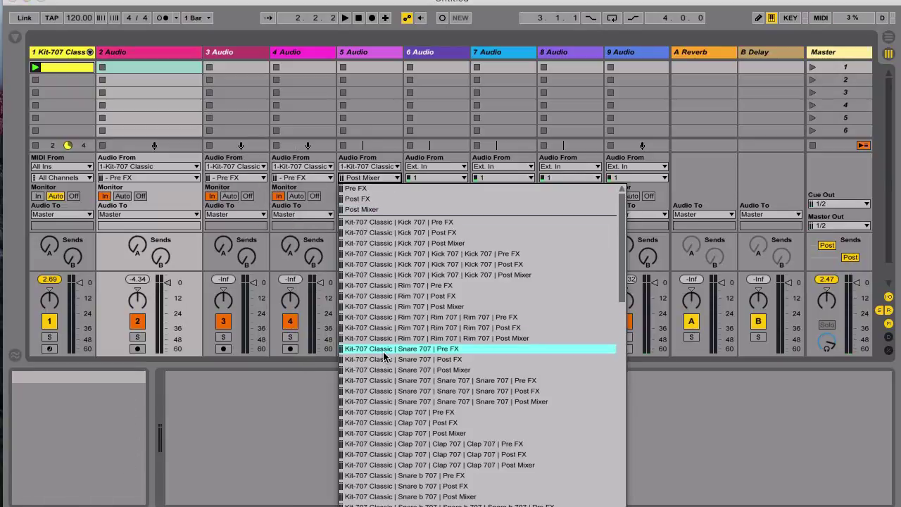
left_click(355, 188)
- Feed track 6 from the closed hi-hat Pre FX with monitoring In, and track 7 from another Pre FX chain
left_click(436, 166)
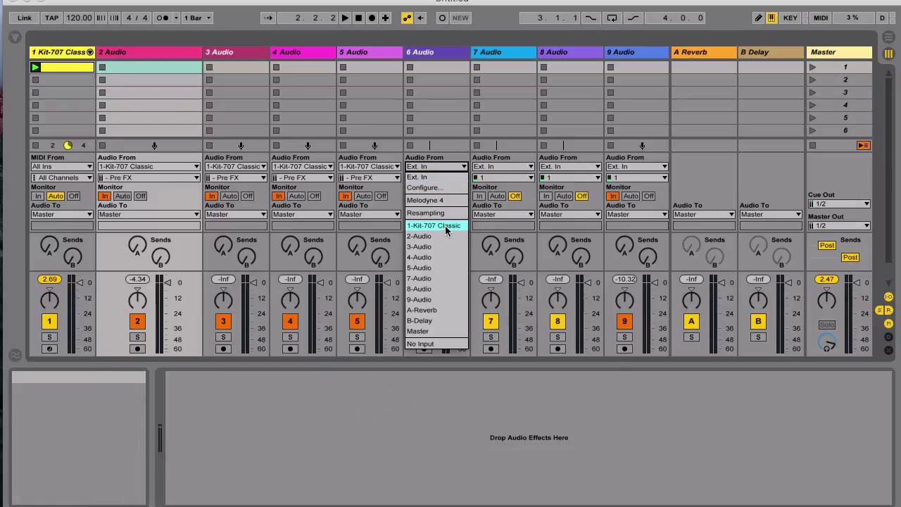
left_click(446, 225)
left_click(434, 177)
scroll(478, 394, "down", 5)
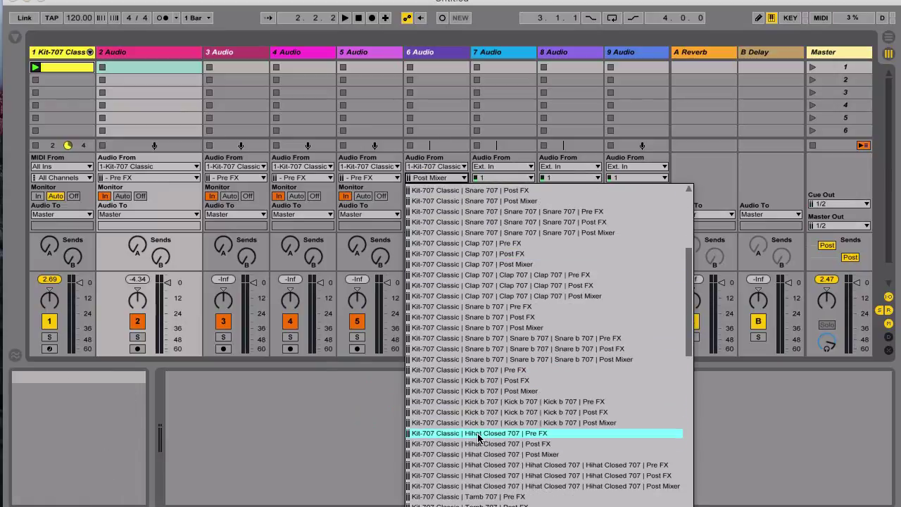
left_click(478, 433)
left_click(501, 67)
left_click(503, 166)
left_click(512, 225)
left_click(494, 178)
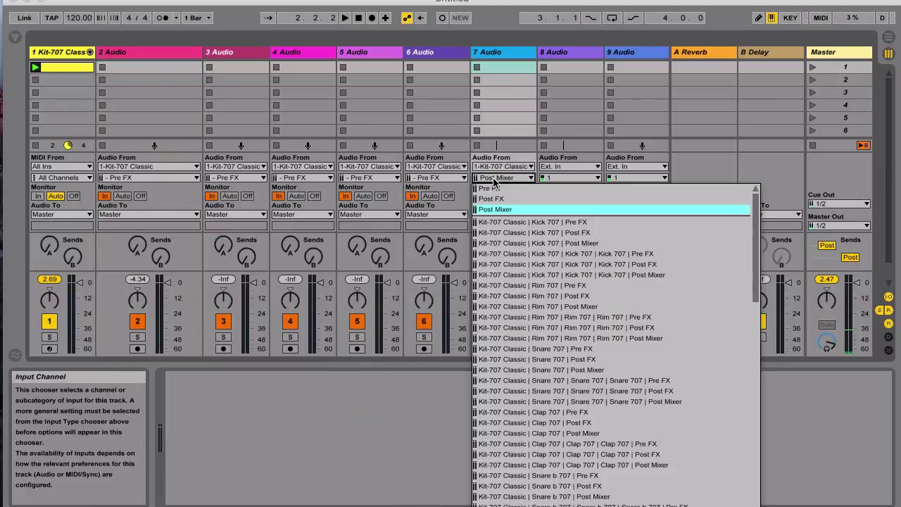
scroll(493, 451, "down", 6)
left_click(493, 416)
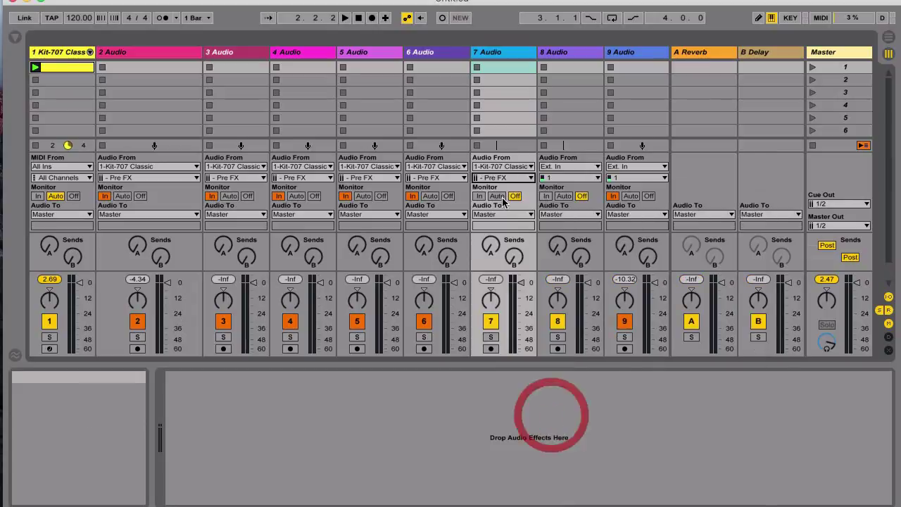
- Turn off the Rim, Snare, Clap, open hi-hat and closed hi-hat chain activators, then fold the rack
left_click(89, 52)
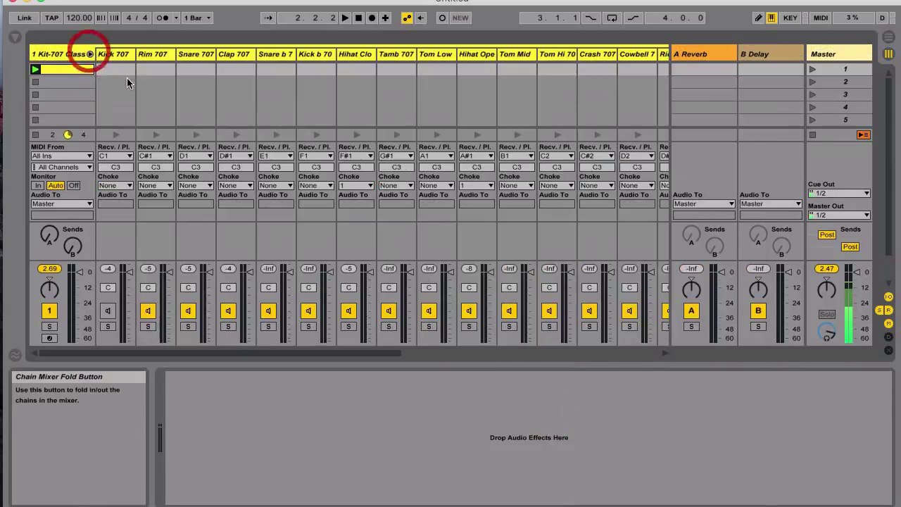
left_click(148, 310)
left_click(188, 311)
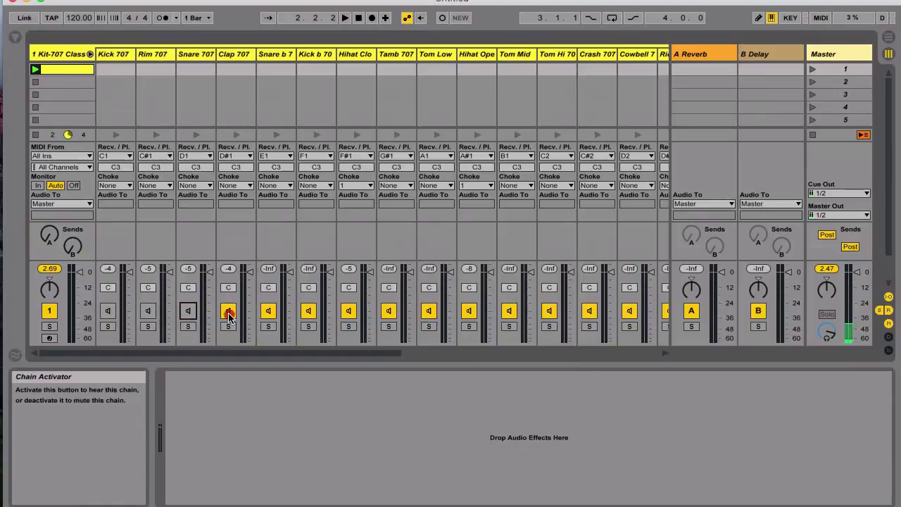
left_click(228, 311)
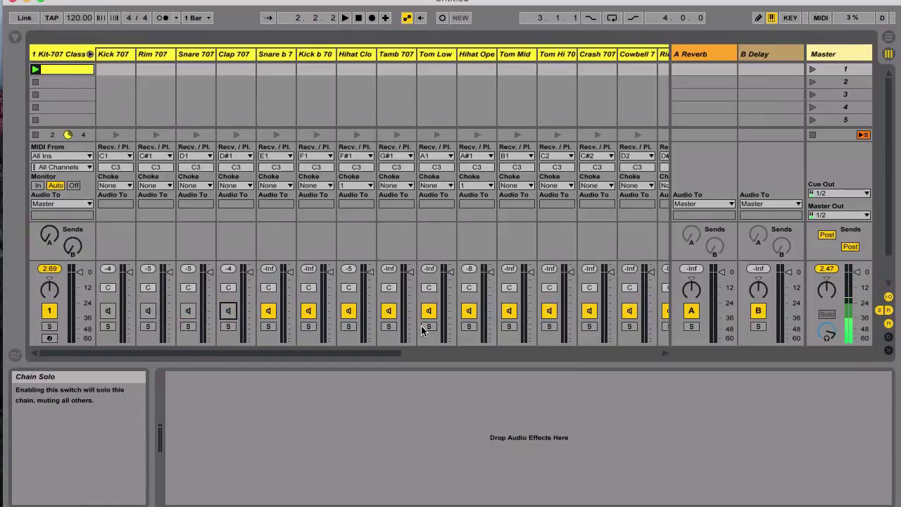
left_click(469, 313)
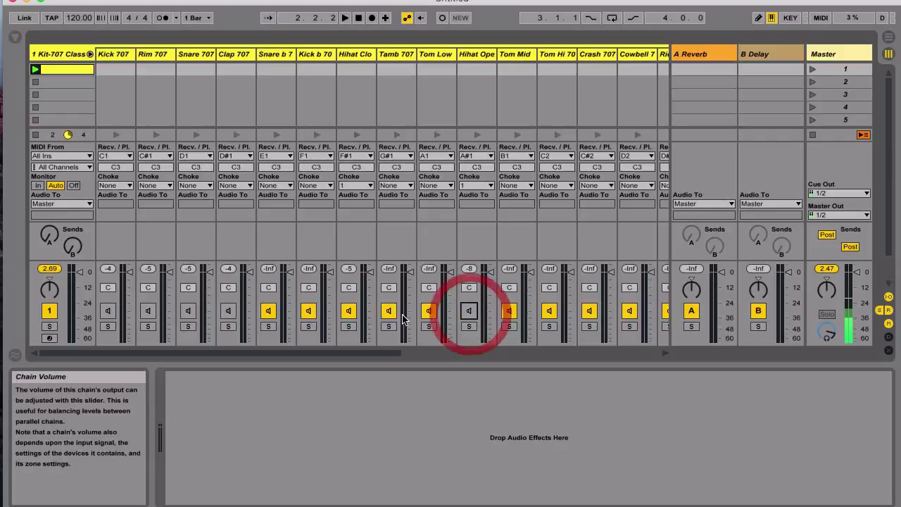
left_click(348, 310)
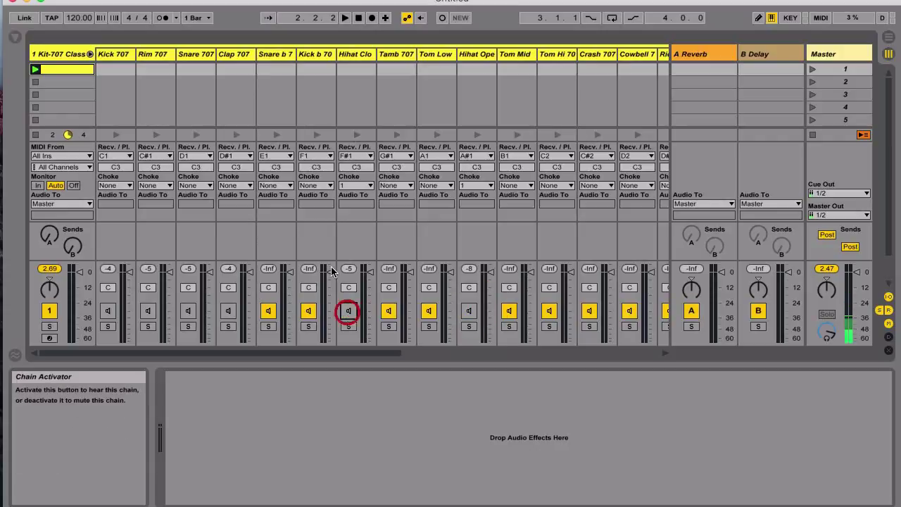
left_click(89, 54)
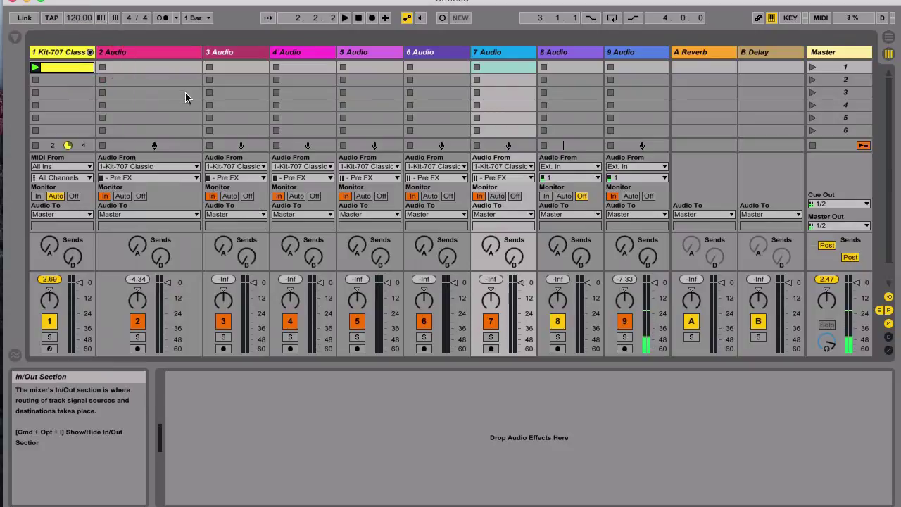
- Rename tracks 2 and 3 to kick and rim
left_click(151, 54)
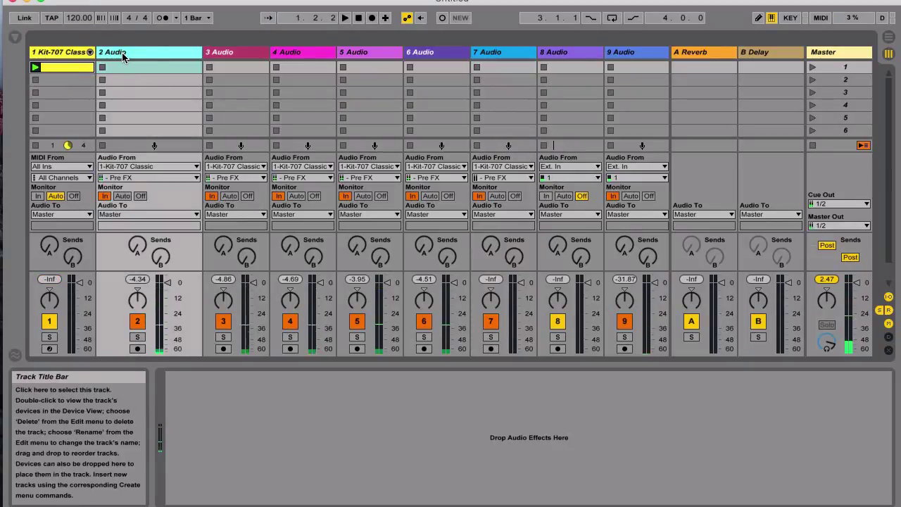
key("super+r")
type("kick")
key("Return")
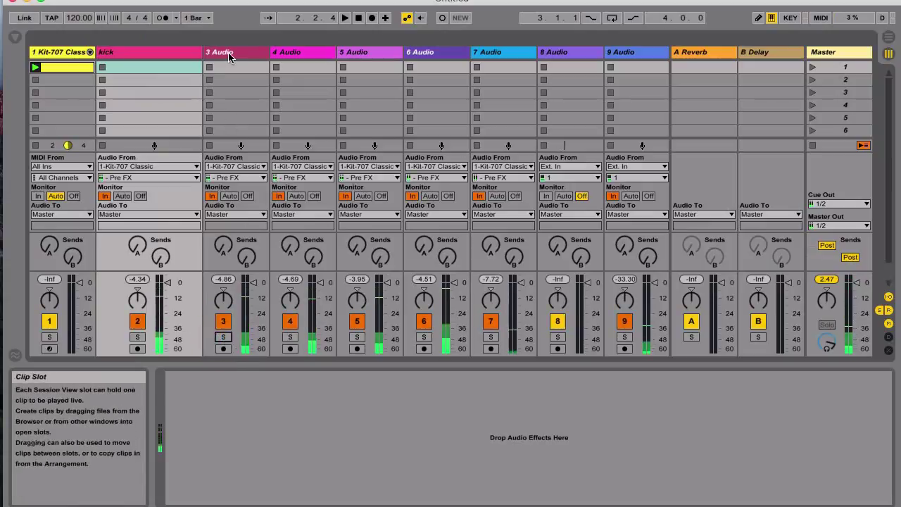
left_click(228, 56)
key("super+r")
type("rim")
key("Return")
left_click(289, 339)
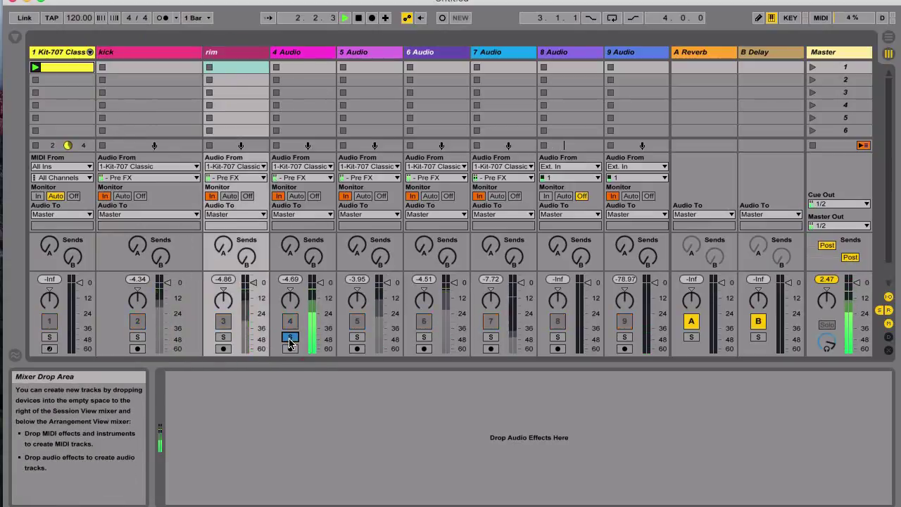
left_click(289, 339)
- Name tracks 4 through 7 snare, clap, CH and OH, then start playback
left_click(295, 54)
key("super+r")
type("snare")
key("Return")
left_click(359, 53)
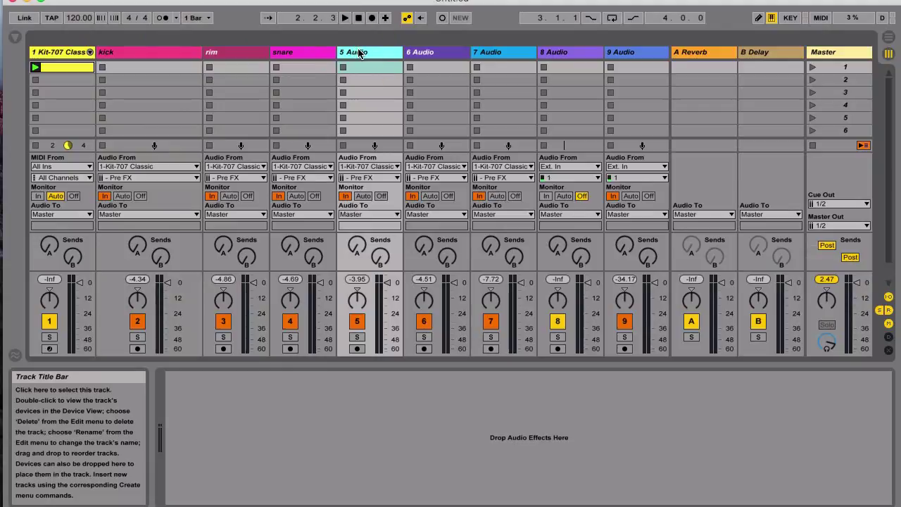
key("super+r")
type("clap")
key("Tab")
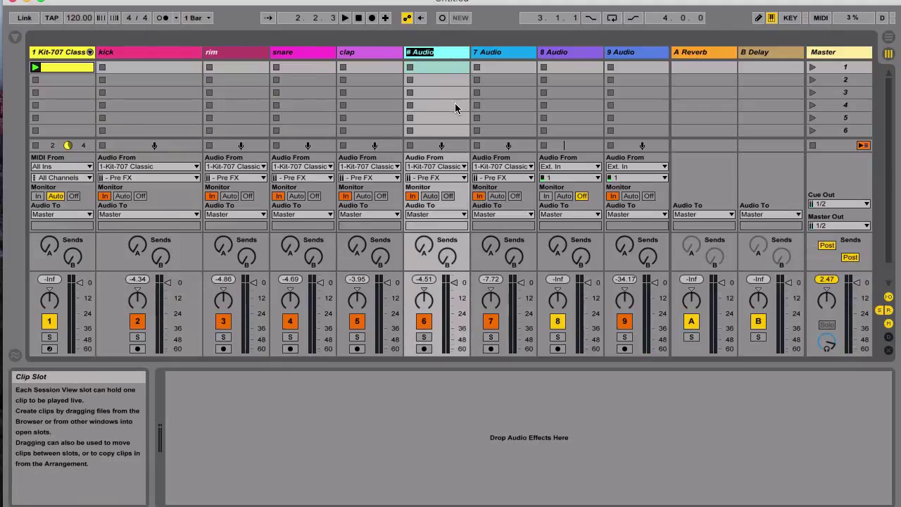
type("CH")
key("Tab")
type("OH")
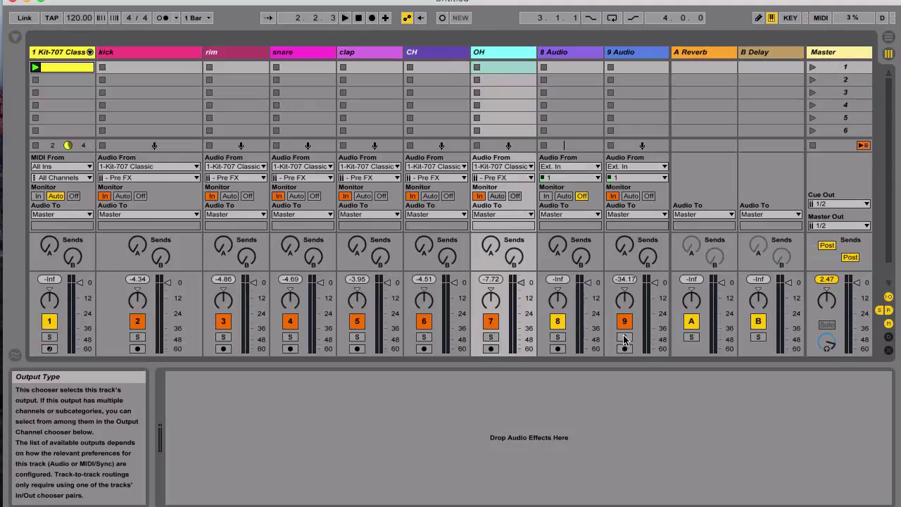
key("space")
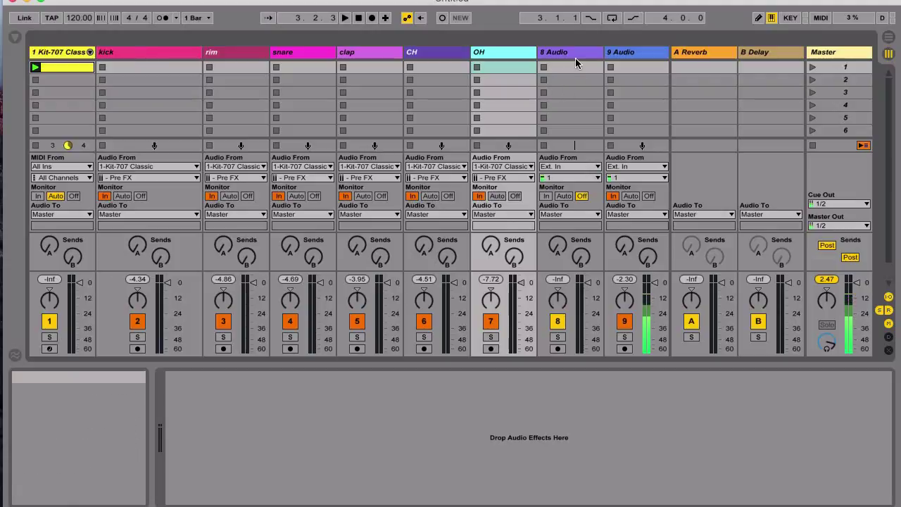
left_click(622, 56)
left_click(172, 56, "shift")
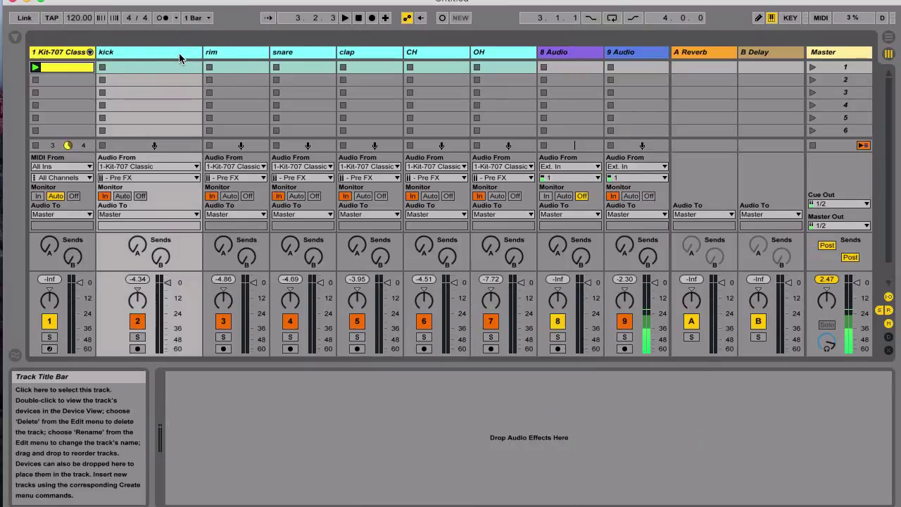
right_click(524, 56)
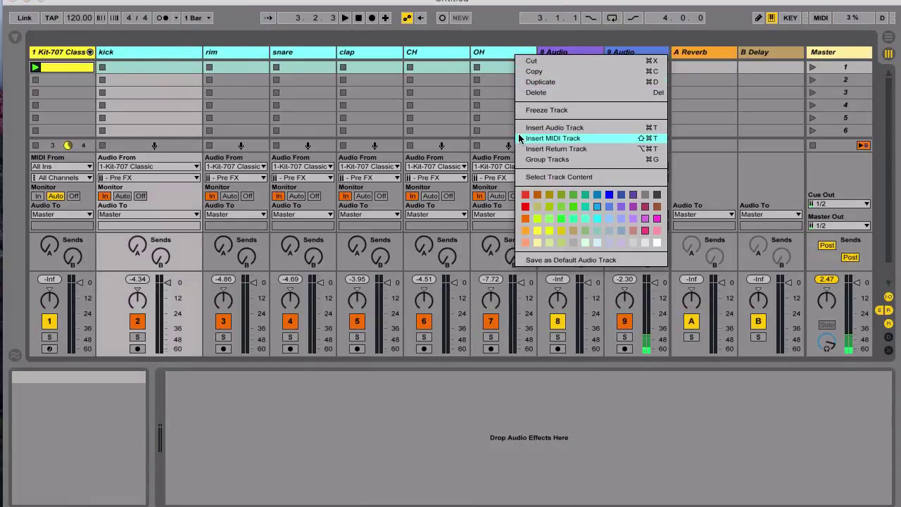
left_click(518, 159)
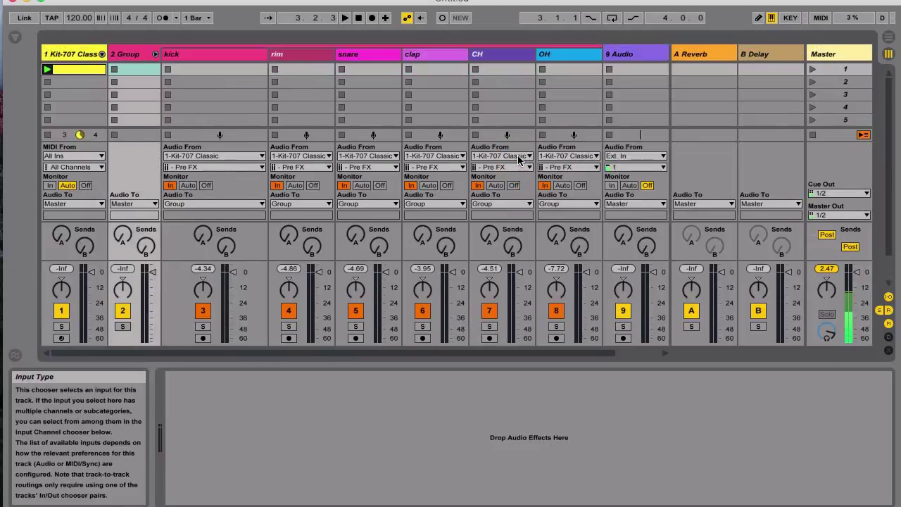
key("super+z")
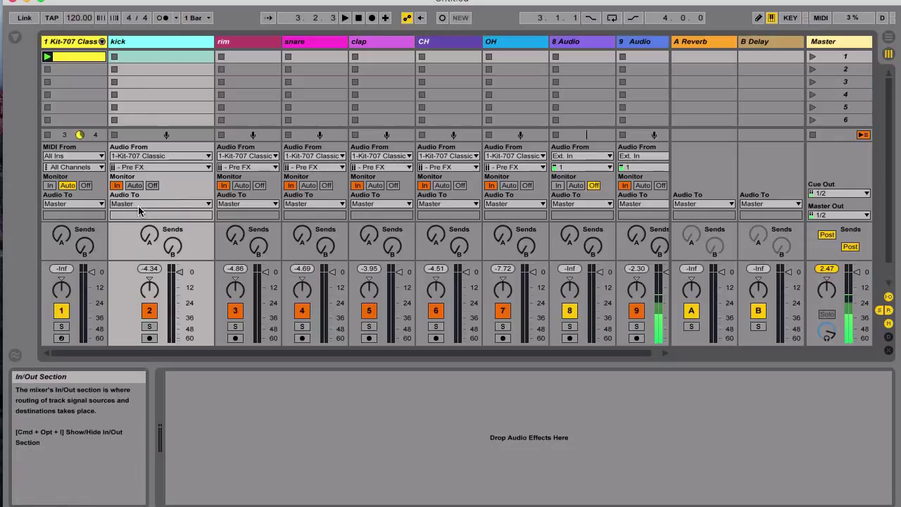
left_click(183, 204)
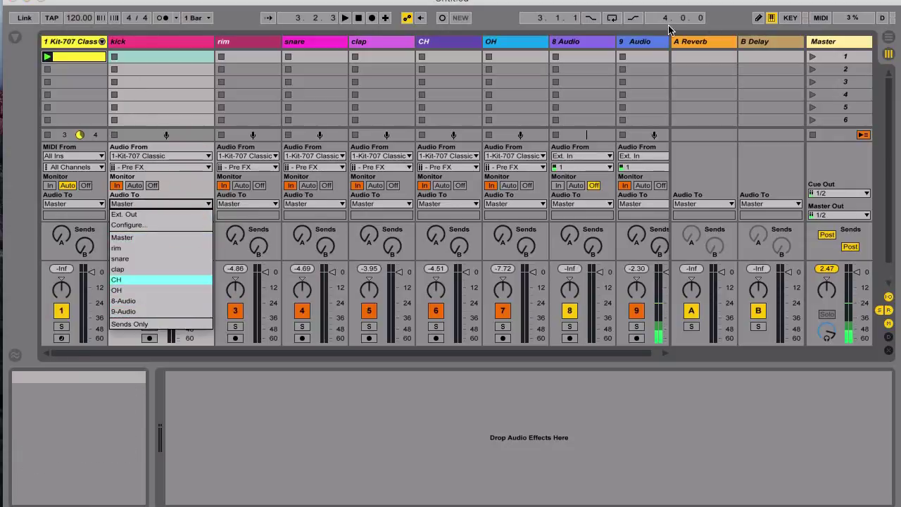
- Leave track 8's output at Master and rename the track drum buss
left_click(586, 45)
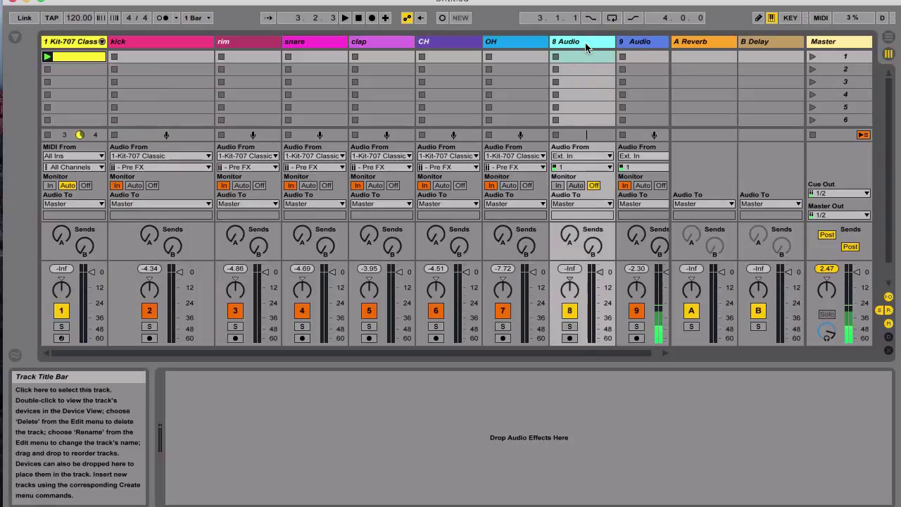
key("super+r")
type("dr")
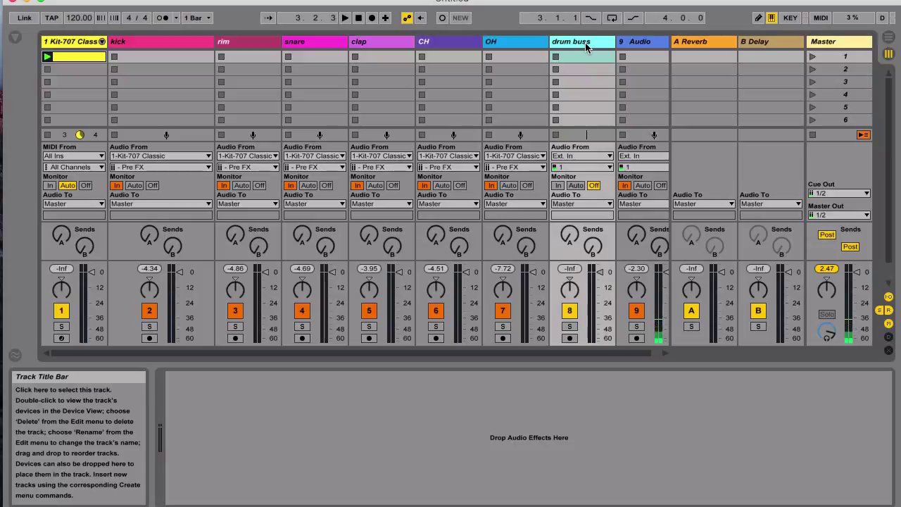
key("Return")
- Route the kick through OH outputs to drum buss, set its monitoring to In, and play
left_click(166, 42)
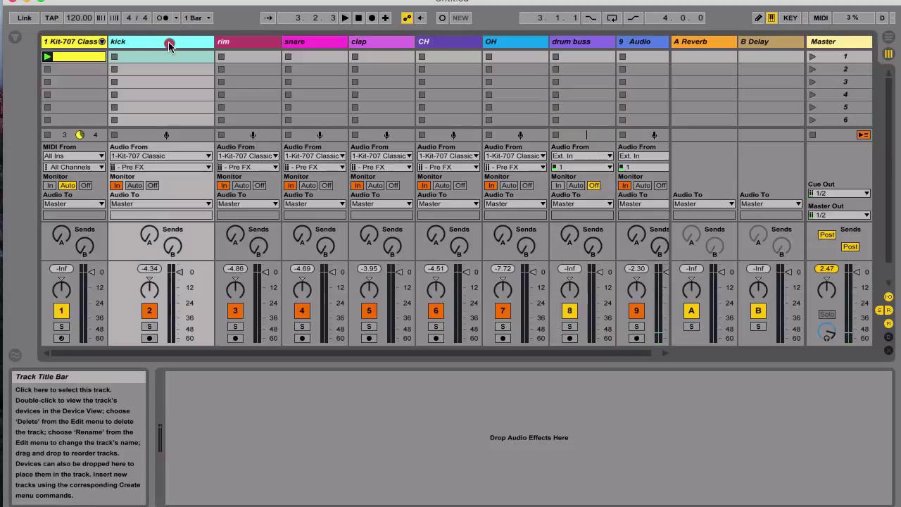
left_click(502, 41, "shift")
left_click(513, 204)
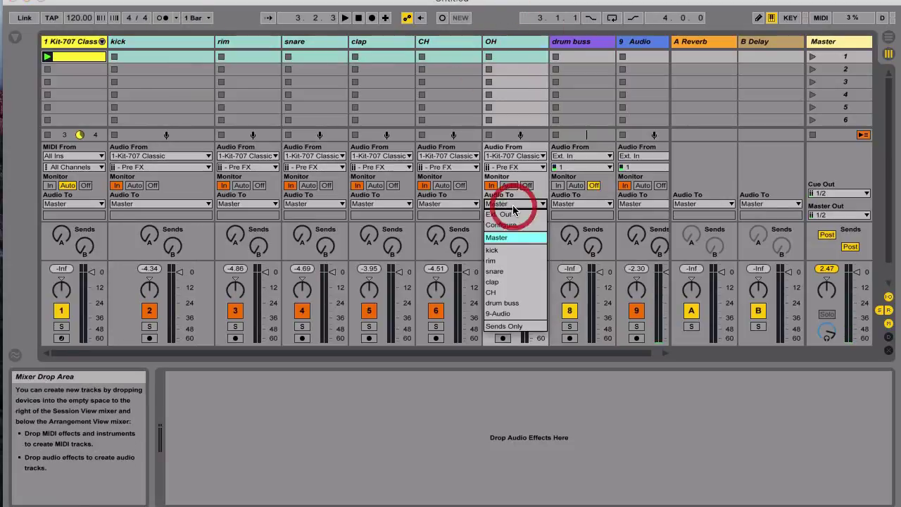
left_click(519, 304)
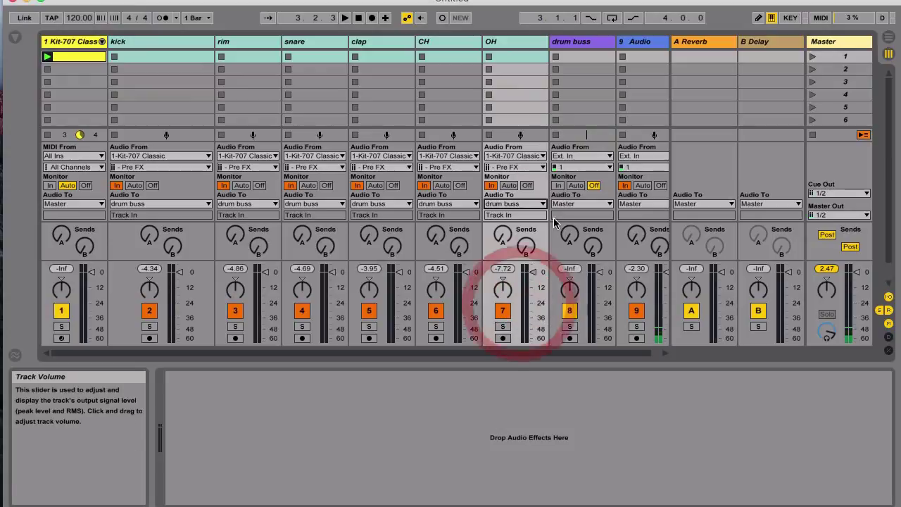
left_click(558, 185)
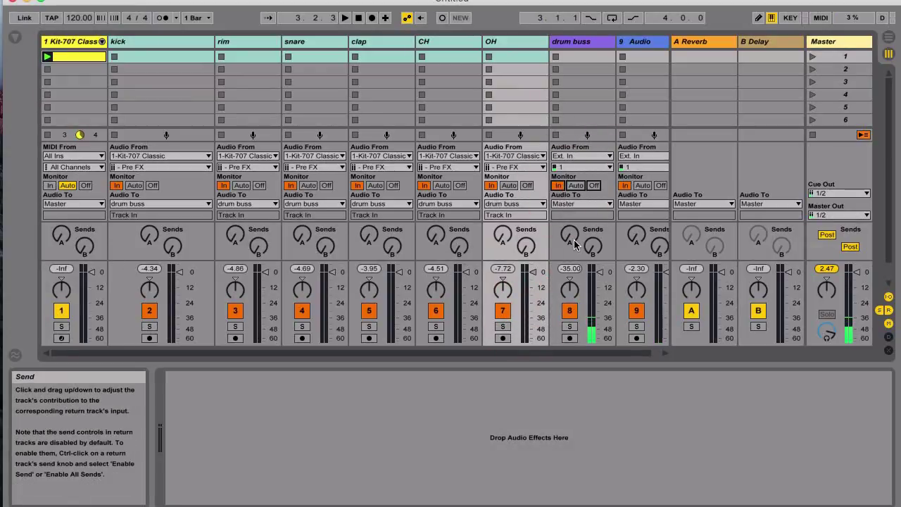
key("space")
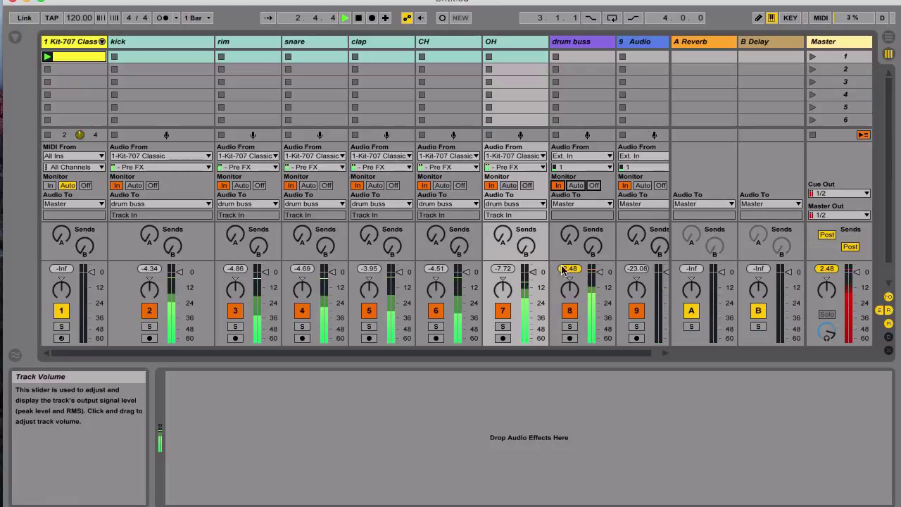
- Stop the drum playback running through the drum buss track
key("space")
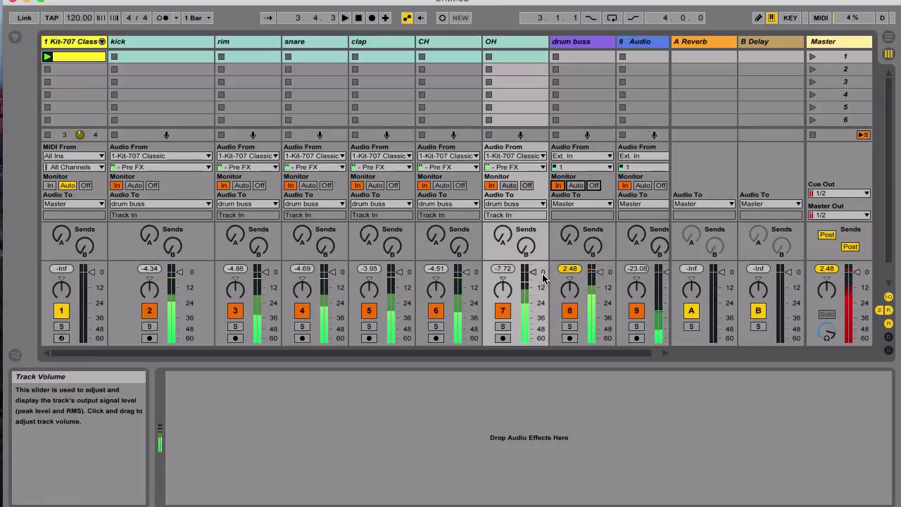